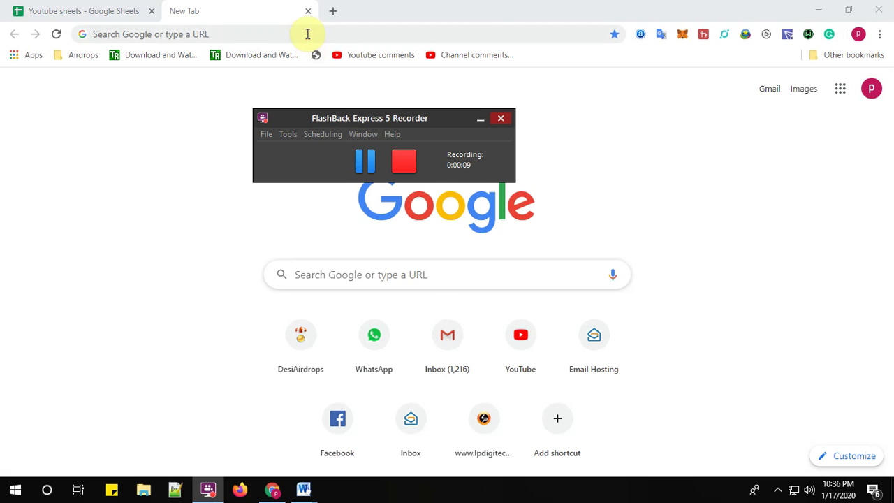
# Step: Load desiairdrops.com in the new tab using the address-bar suggestion for 'www'
pyautogui.click(307, 34)
pyautogui.write('www.desiairdrops.com')
pyautogui.press('Return')
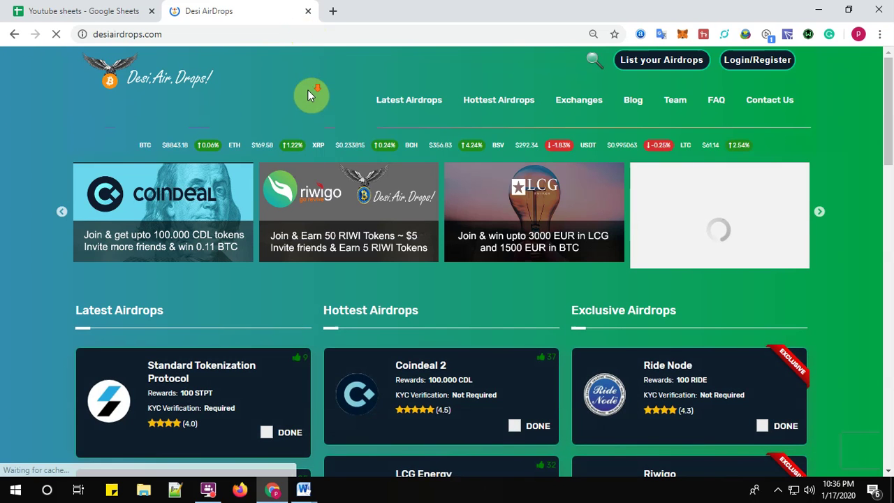
# Step: Open the Standard Tokenization Protocol airdrop page, read its STP Bounty steps, and follow the STP Network link
pyautogui.scroll(-2, 214, 245)
pyautogui.click(207, 242)
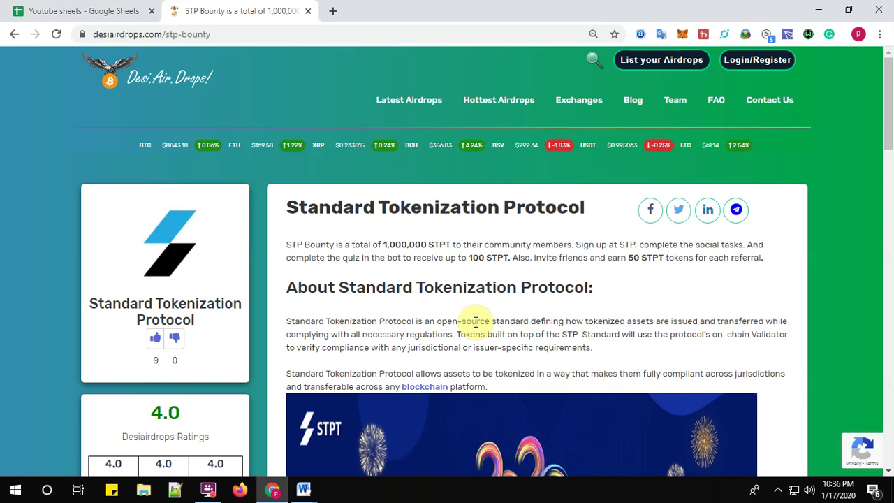
pyautogui.scroll(-2, 476, 321)
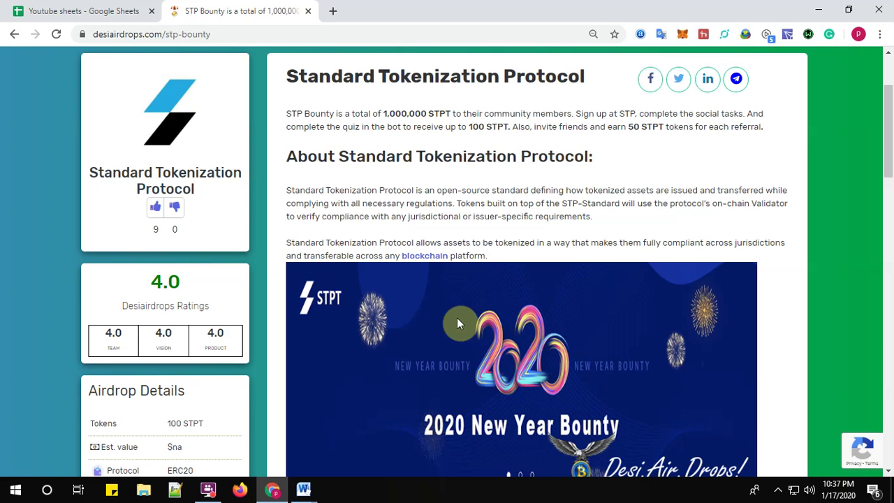
pyautogui.scroll(-5, 458, 323)
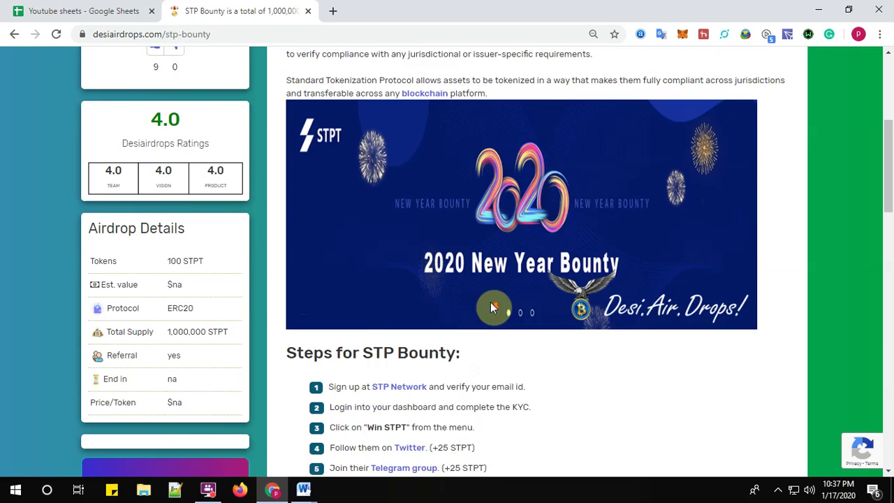
pyautogui.scroll(-1, 494, 303)
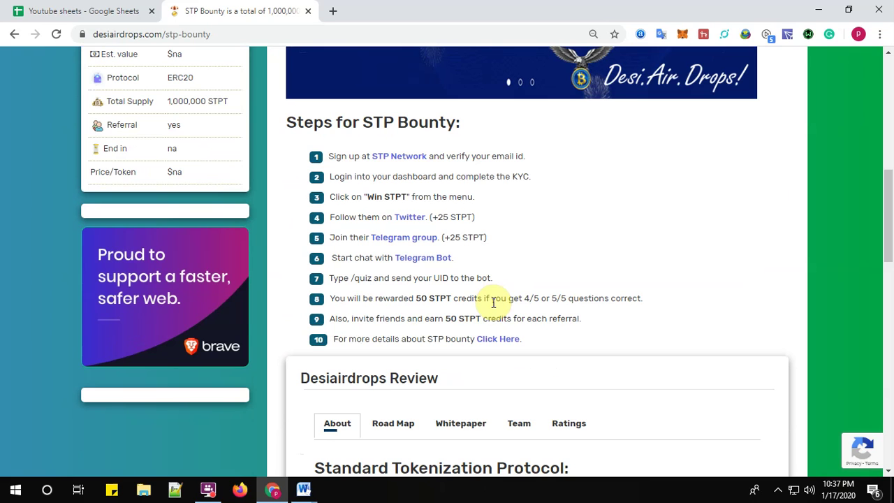
pyautogui.click(392, 160)
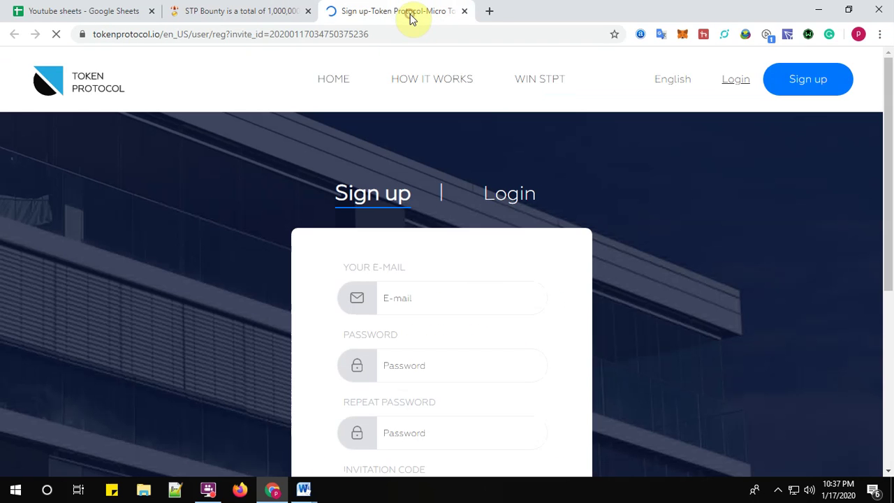
# Step: Fill the Token Protocol sign-up form with the saved e-mail and the account password twice
pyautogui.scroll(-1, 480, 295)
pyautogui.click(470, 238)
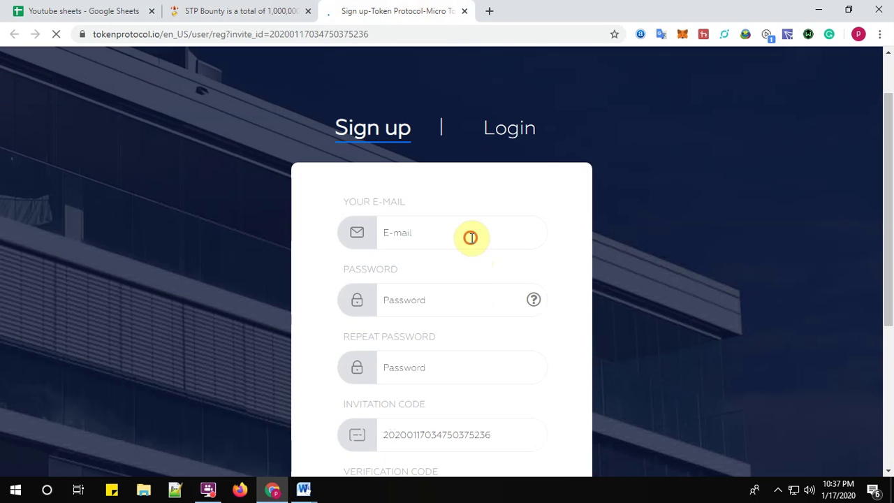
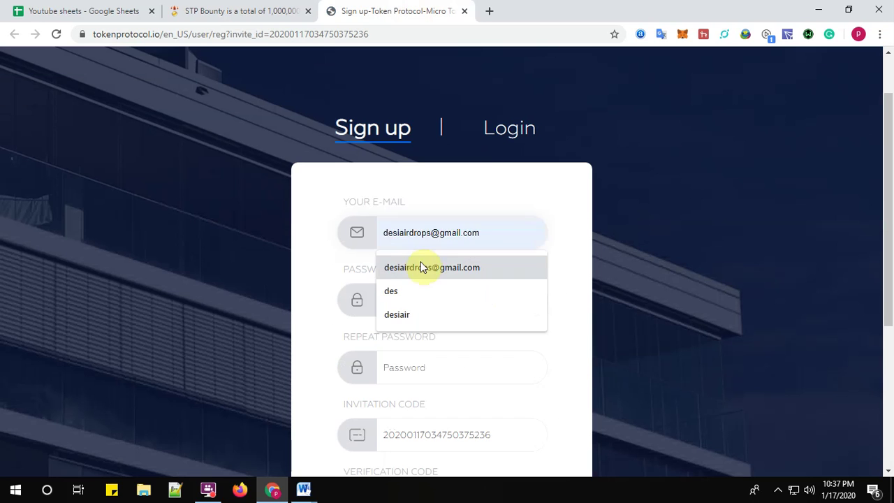
pyautogui.click(423, 267)
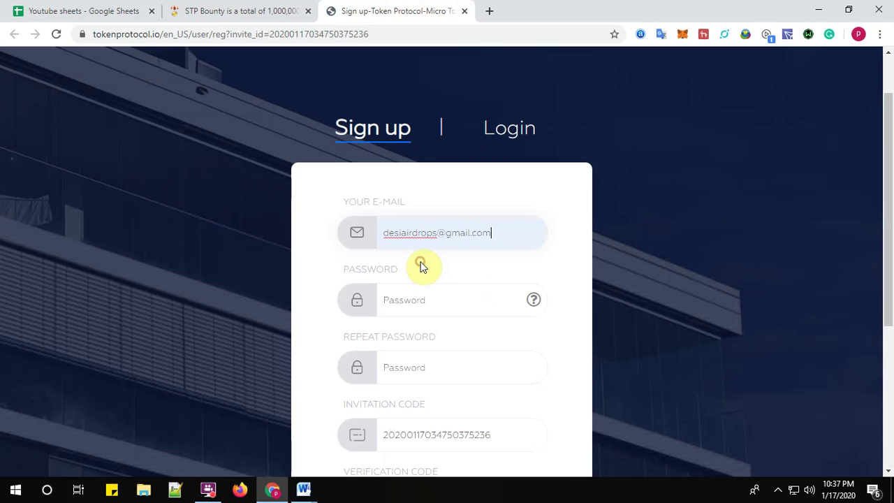
pyautogui.click(424, 297)
pyautogui.write('•••••••')
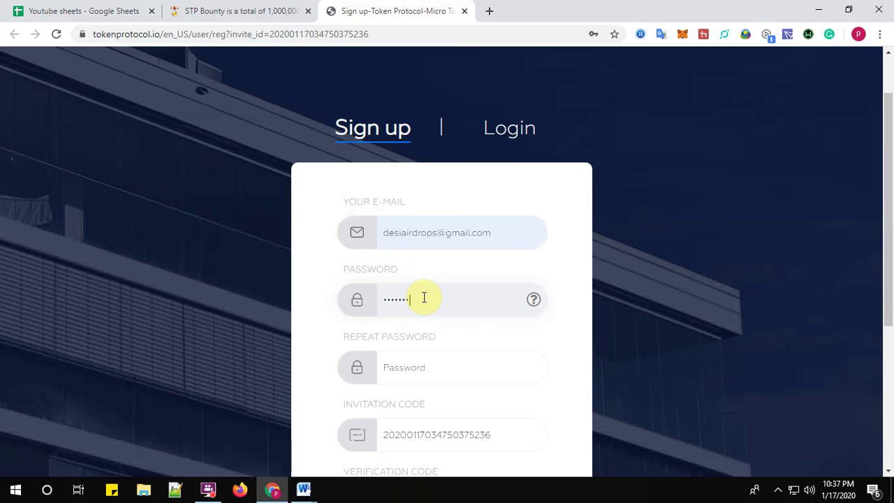
pyautogui.write('•••')
pyautogui.click(420, 370)
pyautogui.write('••••••••••')
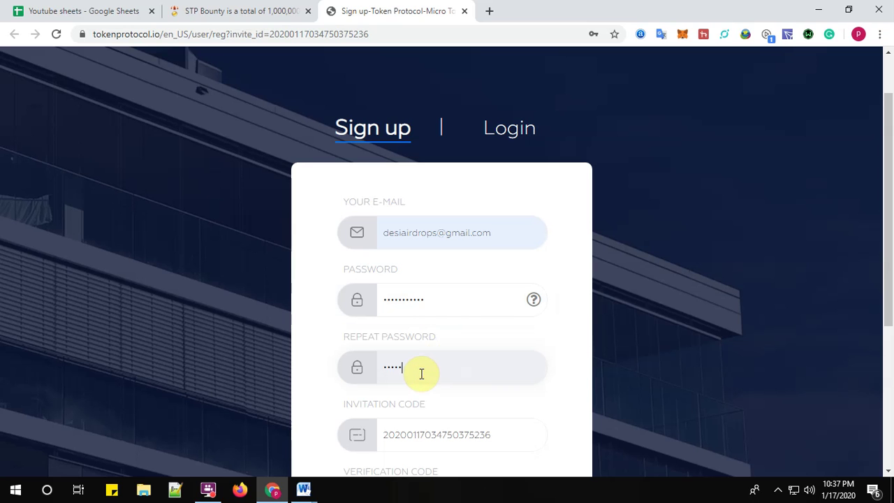
pyautogui.write('•')
# Step: Enter the verification code, fixing the mistyped characters and letter case
pyautogui.scroll(-2, 429, 378)
pyautogui.click(451, 375)
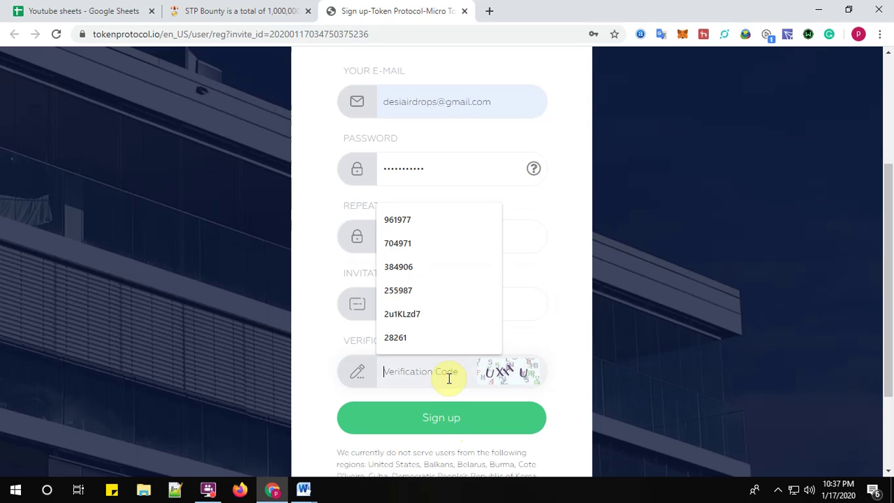
pyautogui.write('x')
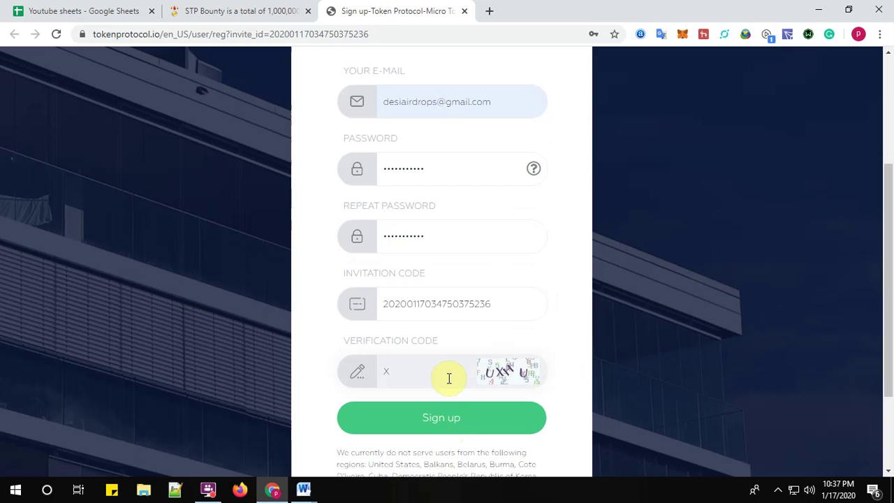
pyautogui.write('x')
pyautogui.press('BackSpace')
pyautogui.press('BackSpace')
pyautogui.write('Ux')
pyautogui.press('BackSpace')
pyautogui.write('x')
pyautogui.press('BackSpace')
pyautogui.write('XHU')
# Step: Submit the sign-up, dismiss the check-your-email notice, save the login, and return to the bounty tab
pyautogui.click(474, 419)
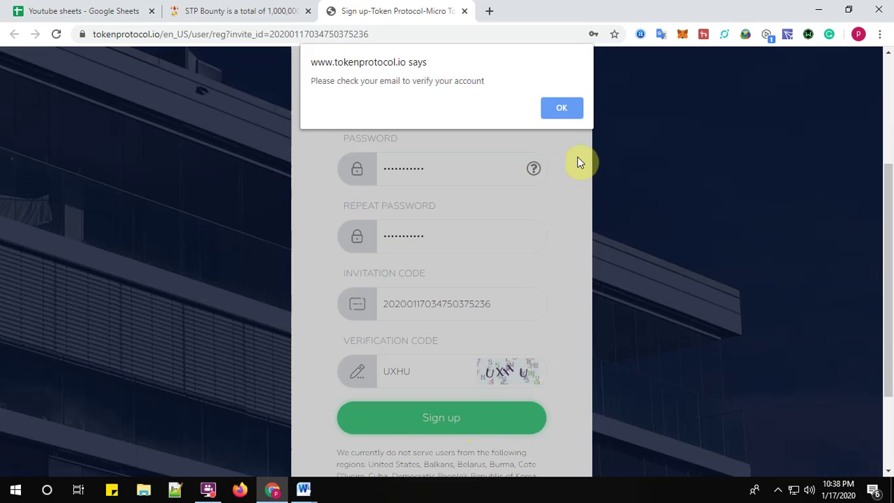
pyautogui.click(562, 109)
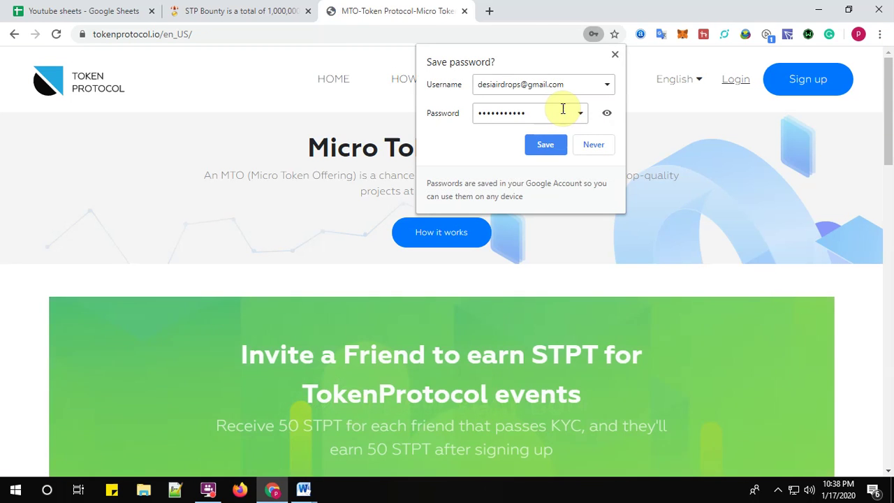
pyautogui.click(547, 149)
pyautogui.click(270, 8)
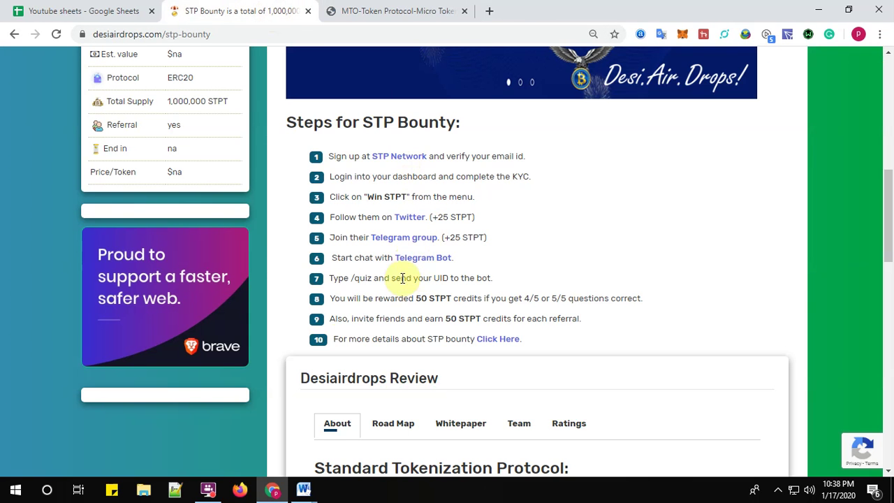
# Step: Go to the signed-in Token Protocol account and open User Center from the avatar menu, showing the KYC prompt
pyautogui.click(207, 489)
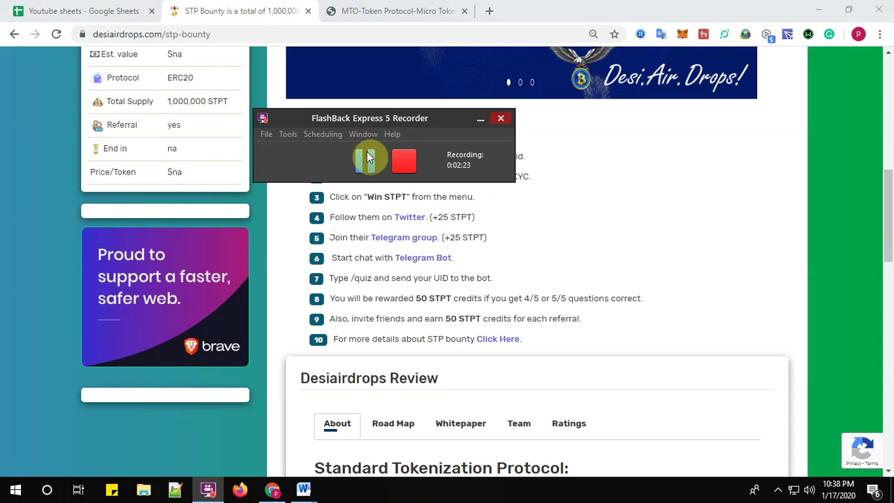
pyautogui.click(584, 212)
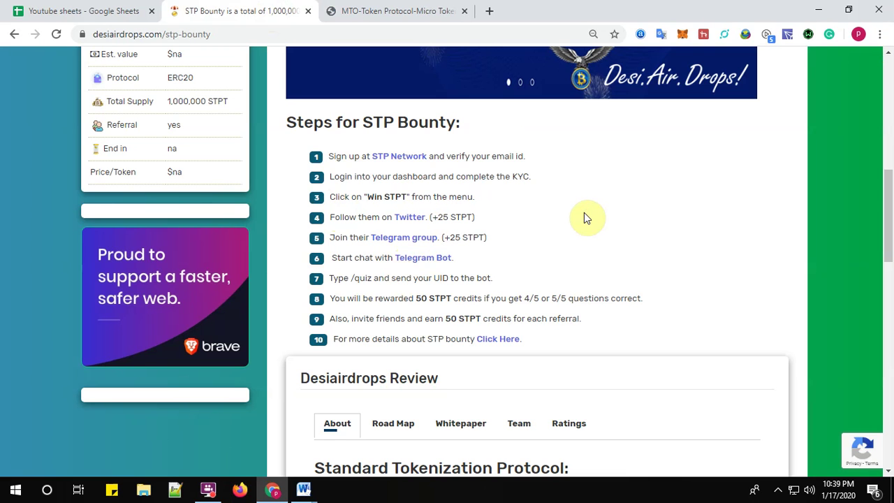
pyautogui.click(421, 13)
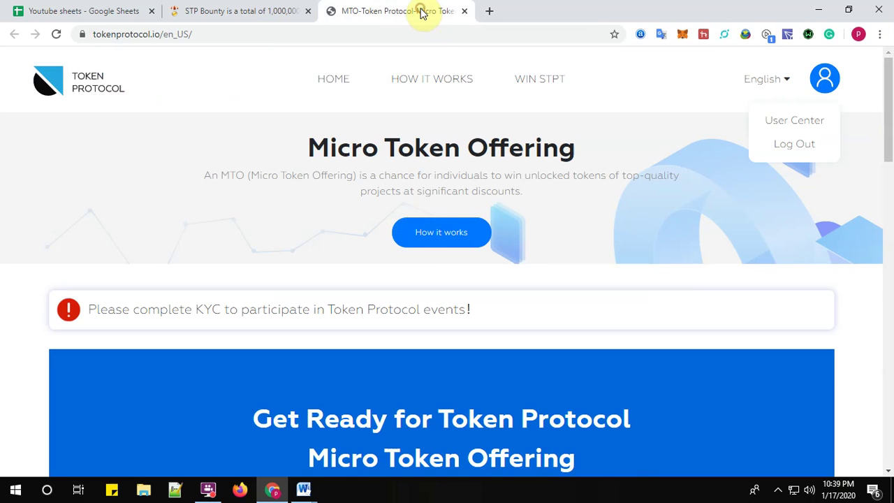
pyautogui.click(823, 82)
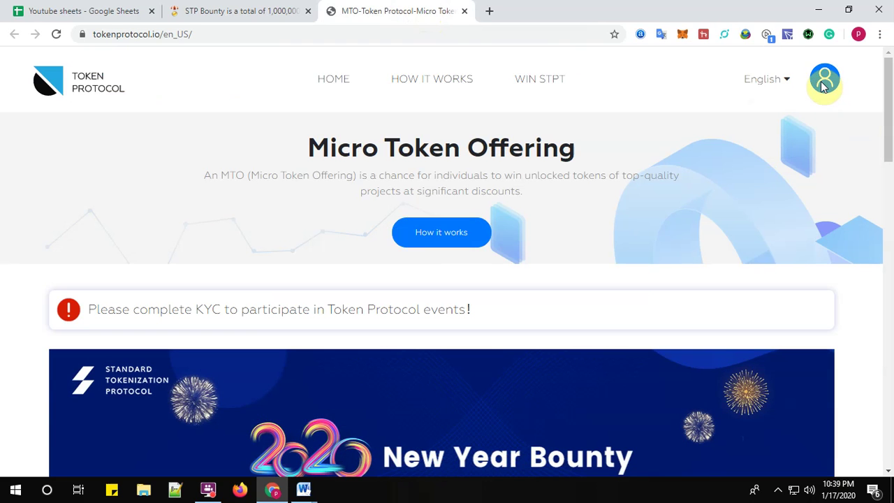
pyautogui.scroll(-5, 809, 168)
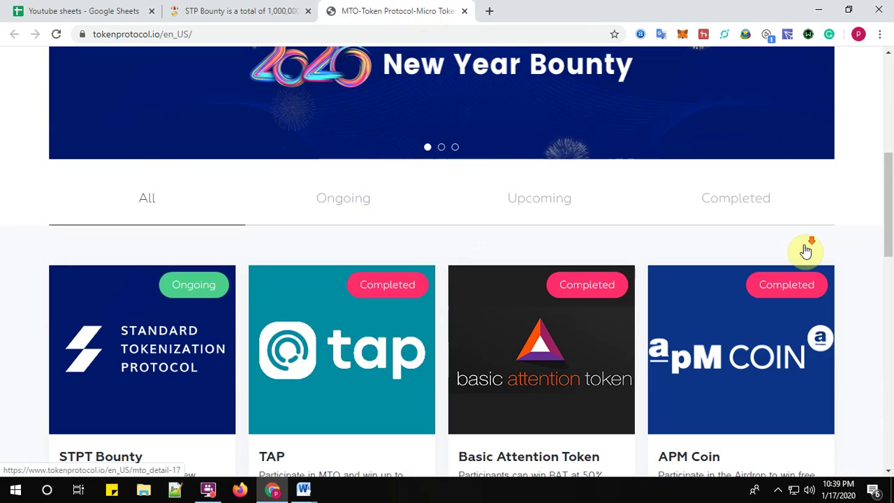
pyautogui.scroll(-3, 807, 250)
pyautogui.scroll(8, 818, 209)
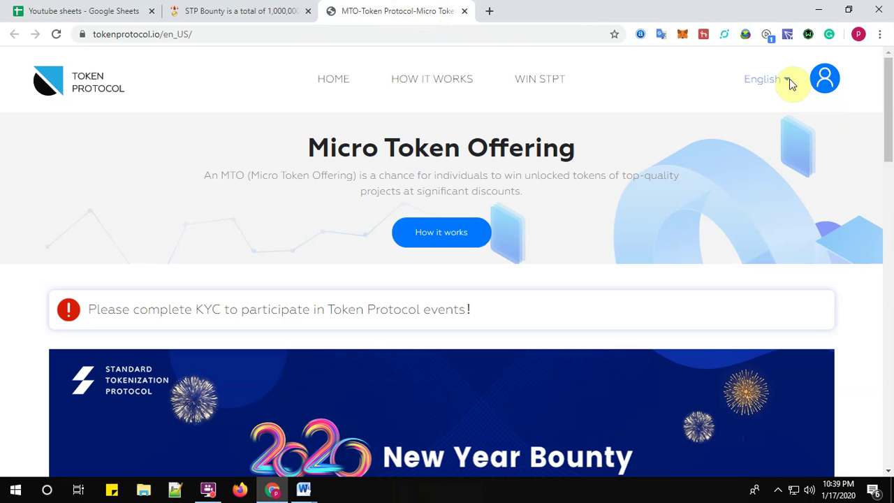
pyautogui.moveTo(821, 83)
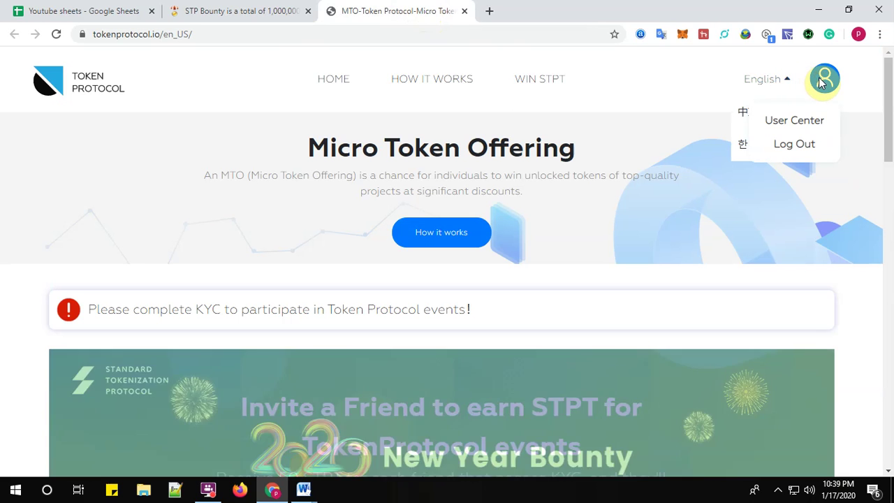
pyautogui.click(799, 117)
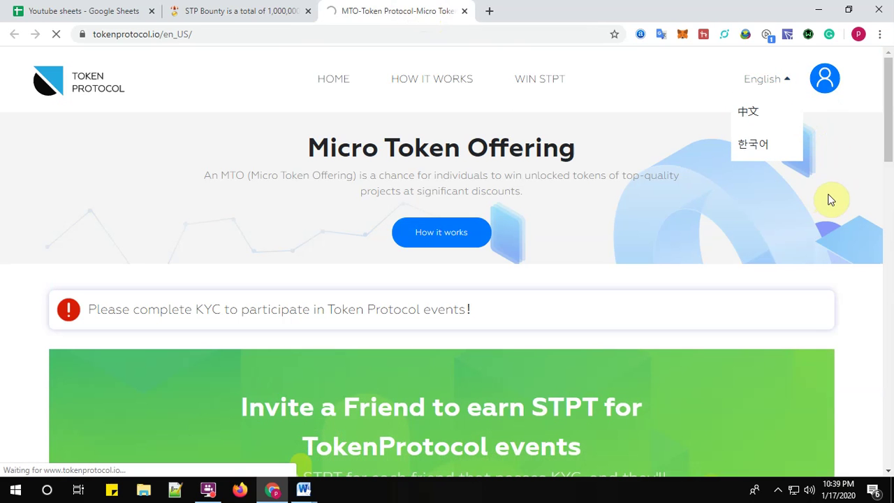
pyautogui.click(253, 10)
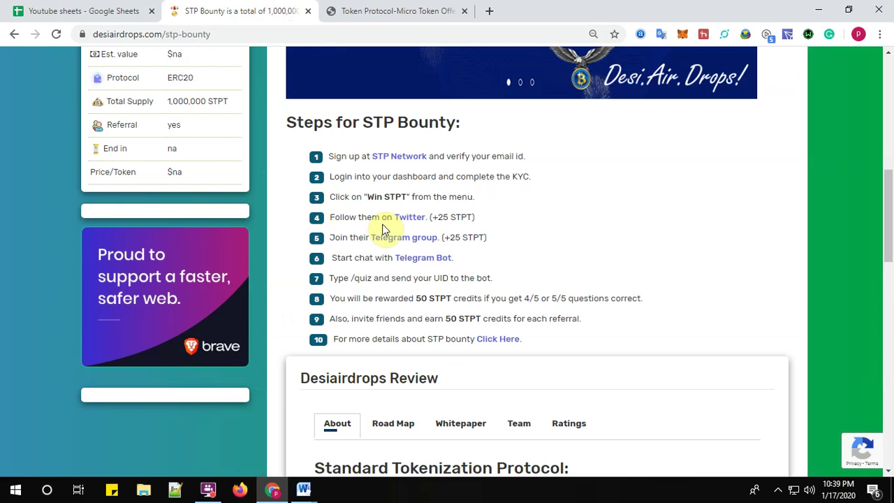
# Step: Close the complete-KYC prompt on the Token Protocol account page
pyautogui.click(381, 13)
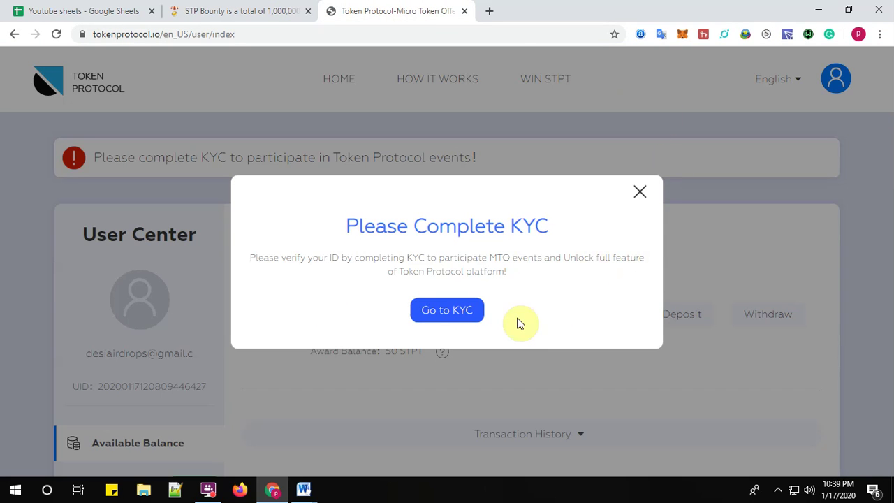
pyautogui.click(640, 194)
pyautogui.scroll(-2, 401, 339)
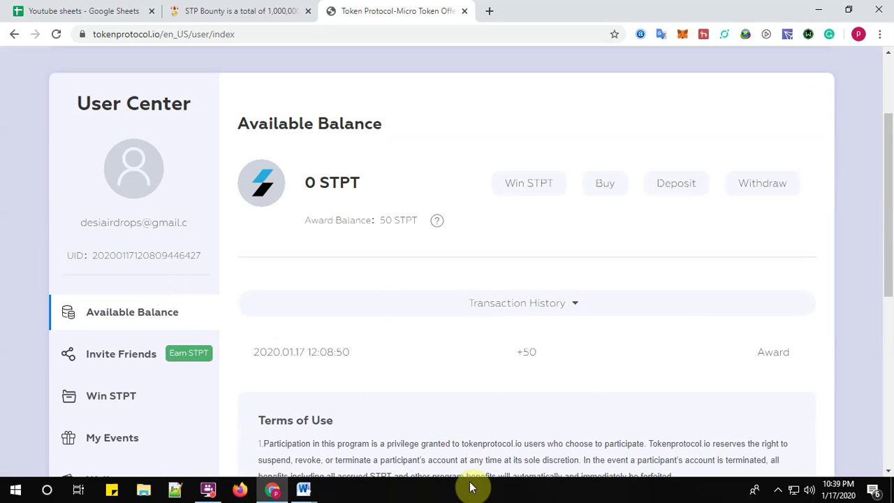
pyautogui.scroll(-3, 535, 371)
pyautogui.scroll(5, 529, 364)
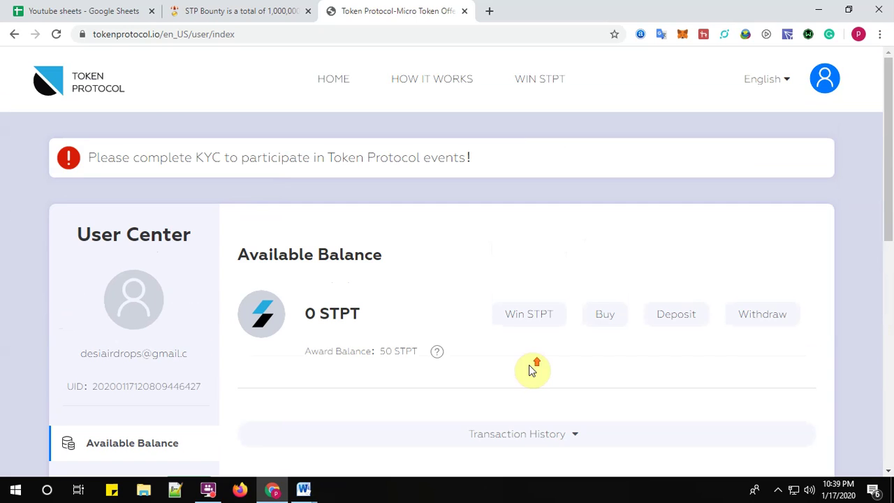
# Step: Open WIN STPT from the avatar menu and participate in the ongoing STPT Bounty event
pyautogui.click(819, 93)
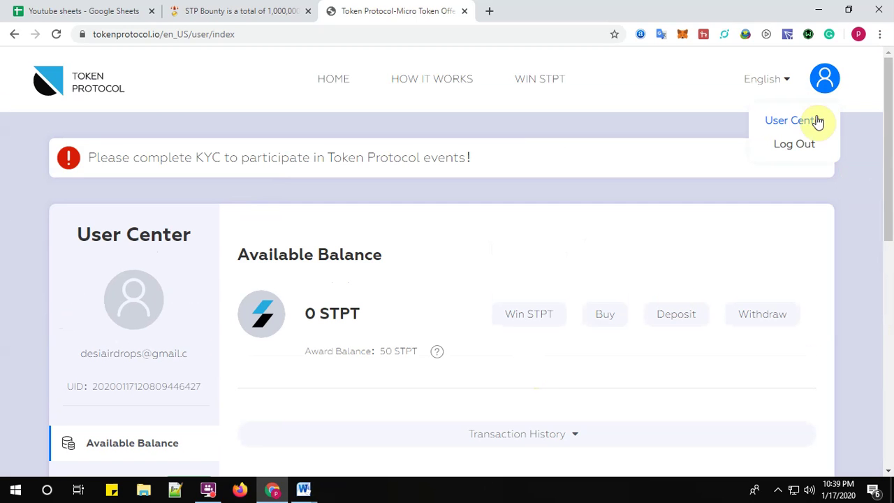
pyautogui.click(529, 87)
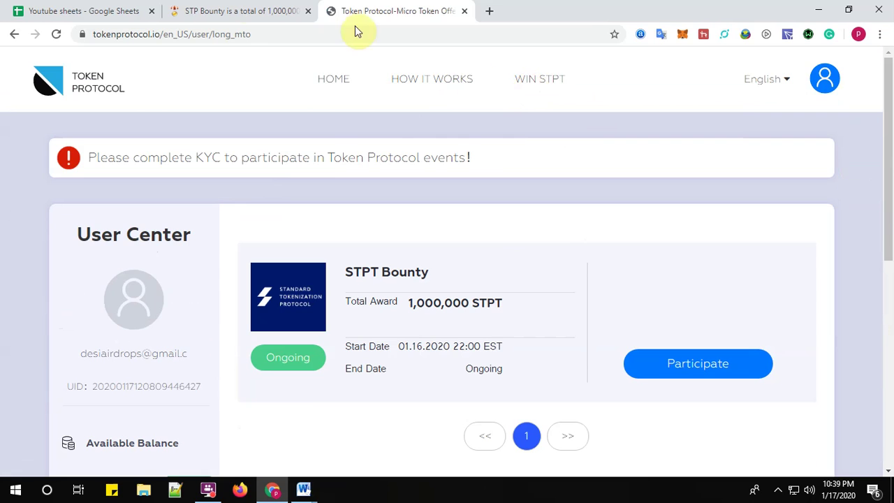
pyautogui.click(234, 14)
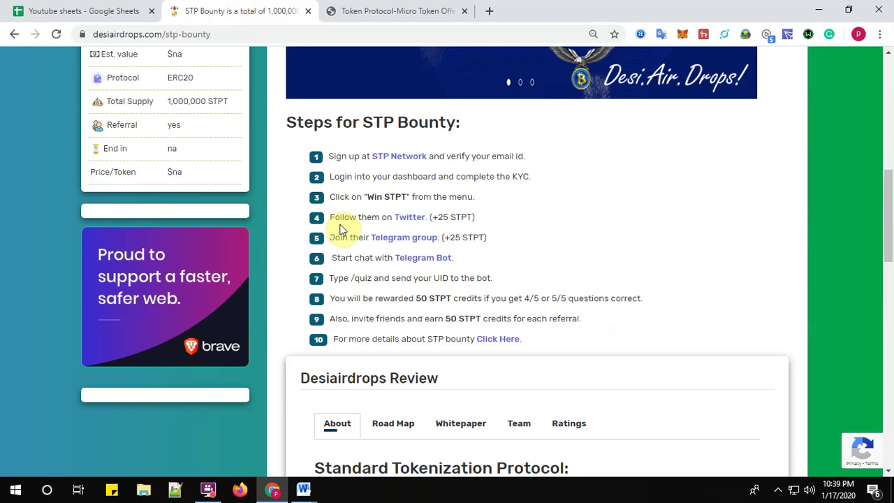
pyautogui.click(428, 17)
pyautogui.scroll(-5, 549, 289)
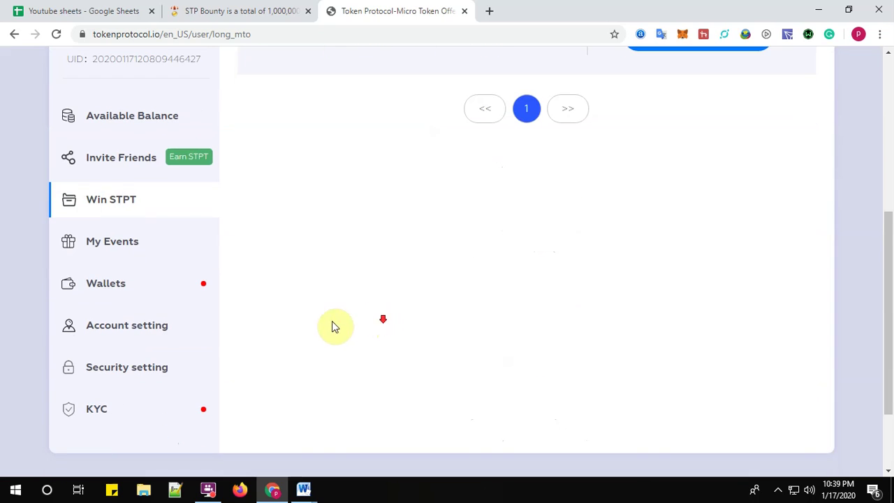
pyautogui.scroll(3, 552, 359)
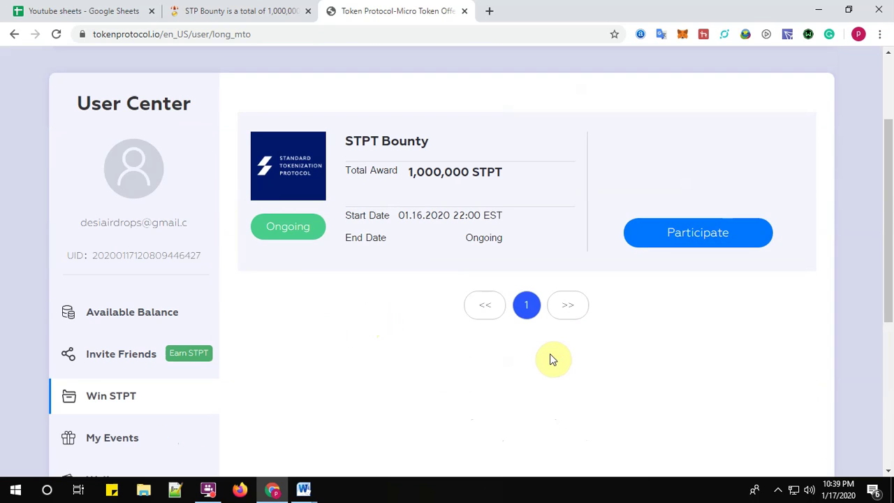
pyautogui.click(687, 237)
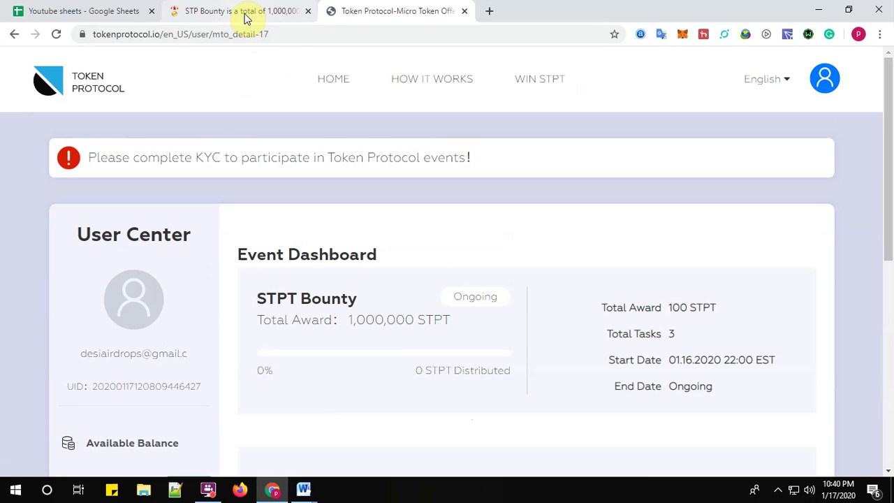
# Step: Go back to the DesiAirDrops bounty steps to use its Twitter follow link
pyautogui.click(245, 13)
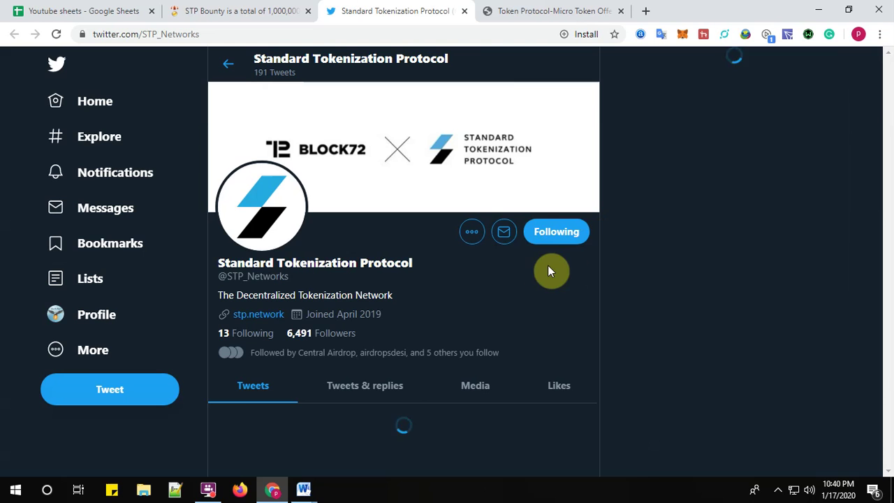
# Step: Join the STP English Official Telegram group, then return to the bounty steps for the bot link
pyautogui.click(283, 10)
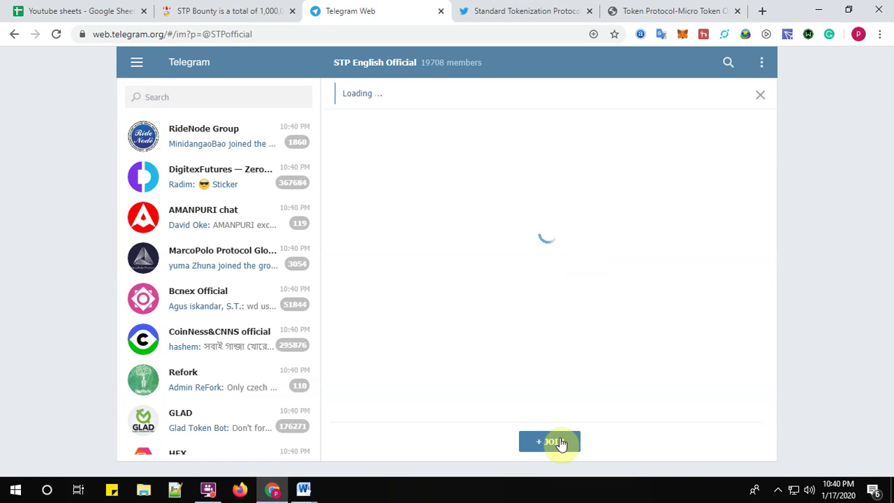
pyautogui.click(550, 446)
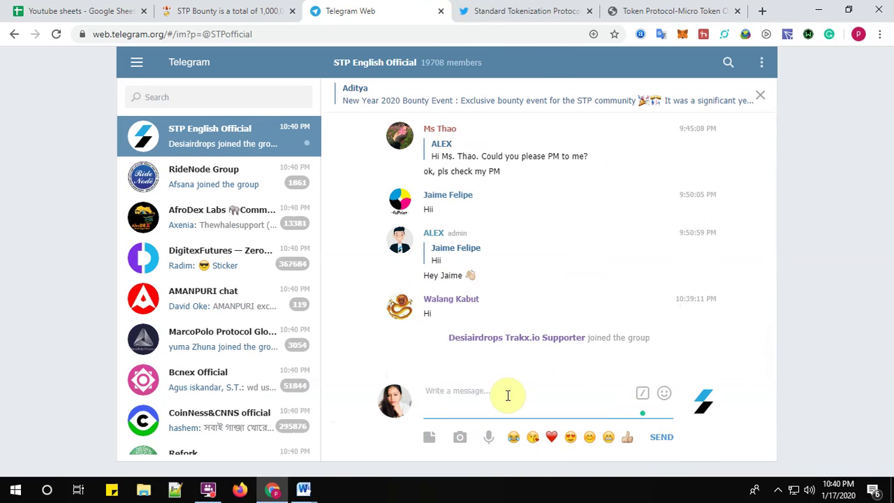
pyautogui.click(212, 11)
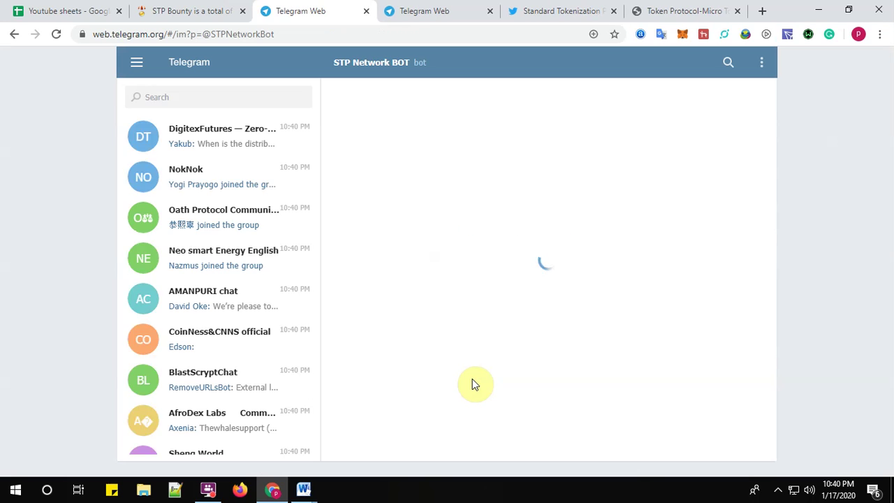
# Step: Start the STP Network BOT chat and request its list of commands
pyautogui.click(556, 422)
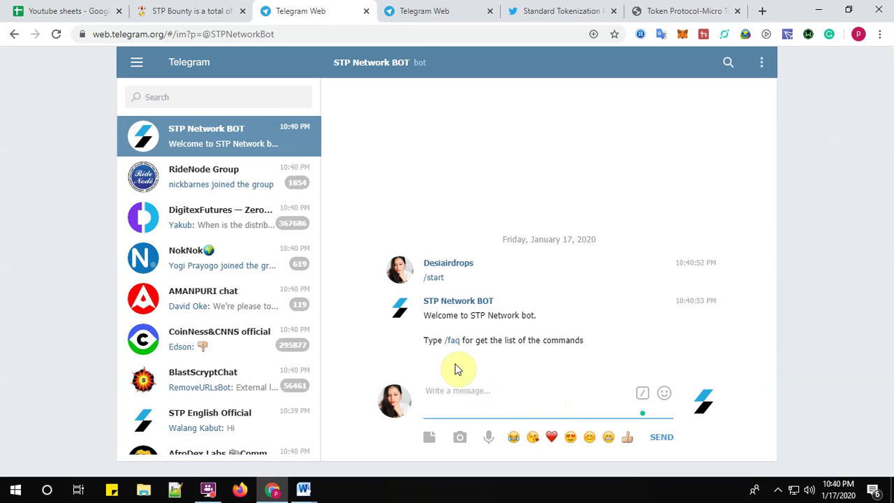
pyautogui.click(452, 341)
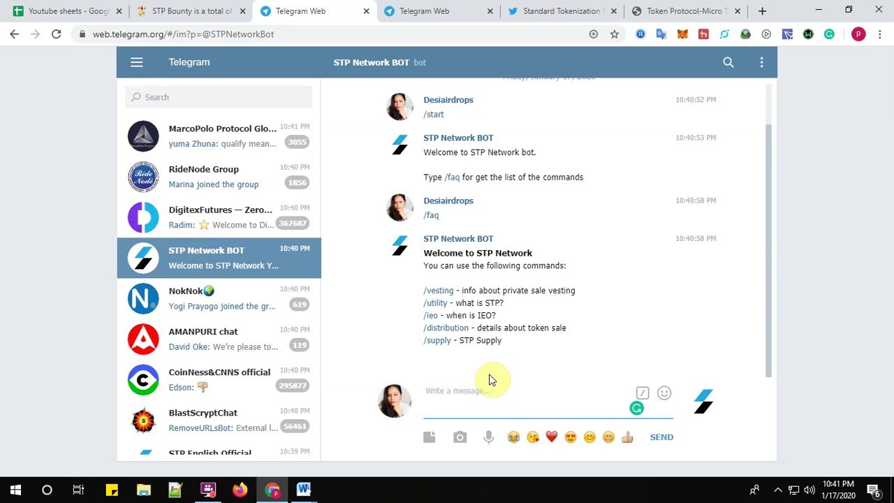
pyautogui.click(175, 10)
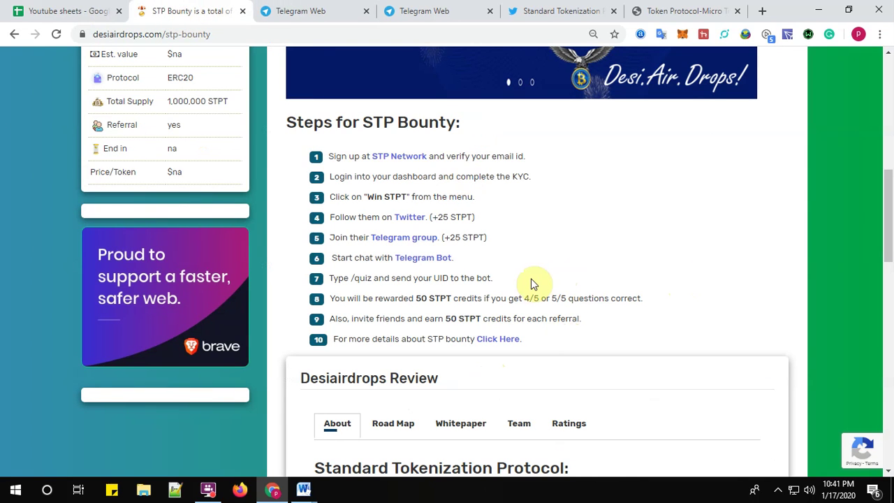
pyautogui.click(302, 11)
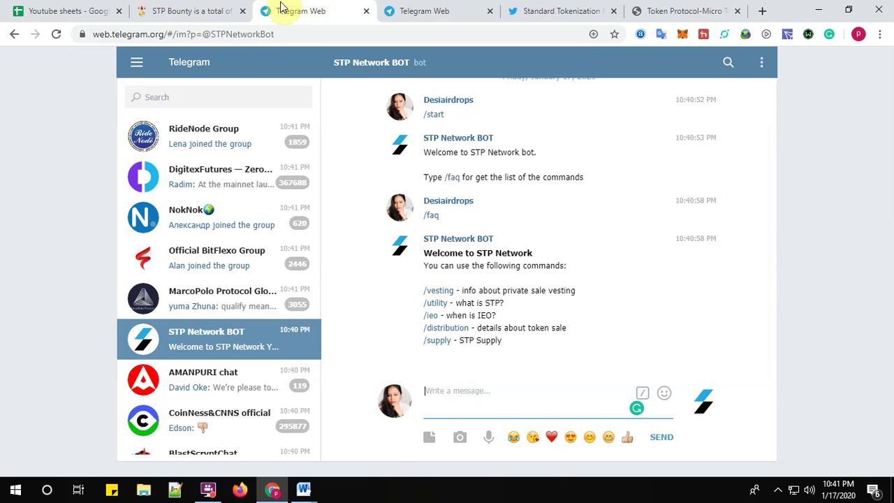
# Step: Copy the /quiz command from bounty step 7 and send it to the bot
pyautogui.click(208, 10)
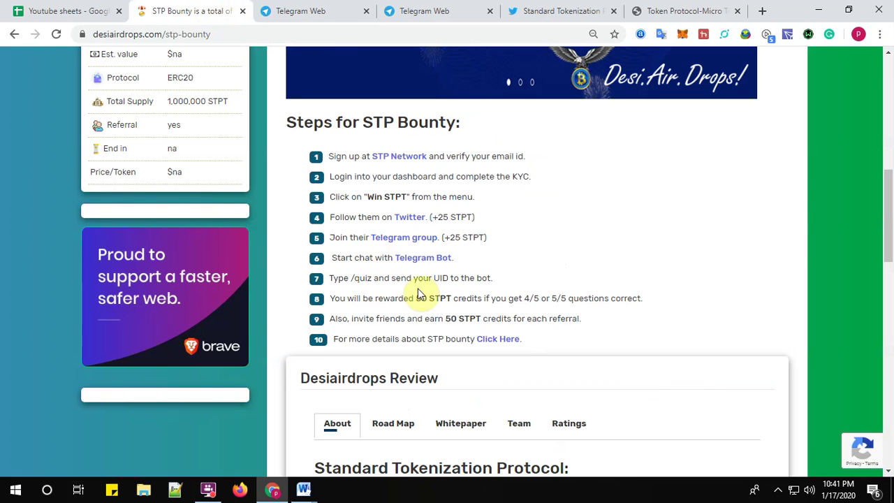
pyautogui.moveTo(370, 278); pyautogui.dragTo(351, 278)
pyautogui.hotkey('ctrl', 'c')
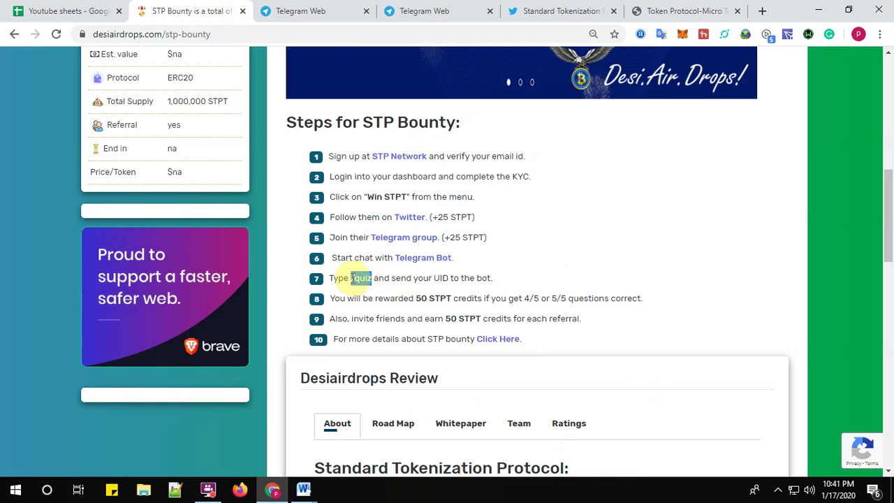
pyautogui.click(489, 12)
pyautogui.click(335, 11)
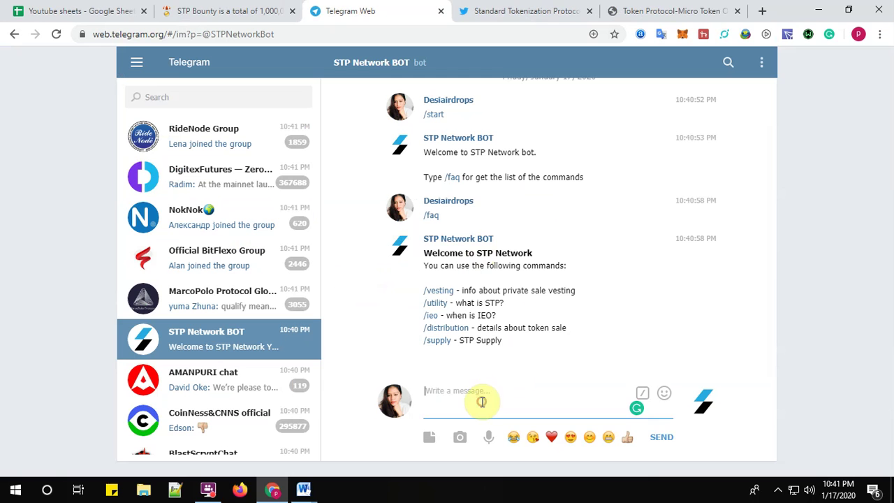
pyautogui.hotkey('ctrl', 'v')
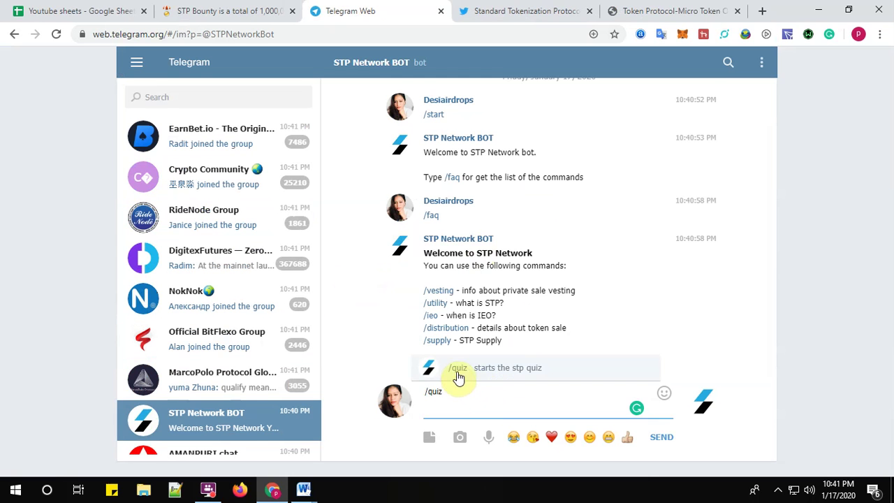
pyautogui.click(455, 370)
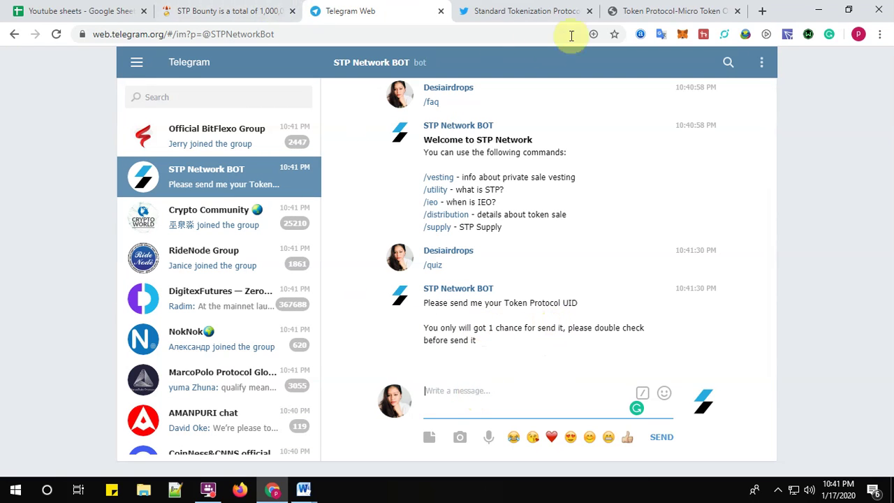
# Step: Select and copy the account UID shown in the Token Protocol User Center
pyautogui.click(650, 11)
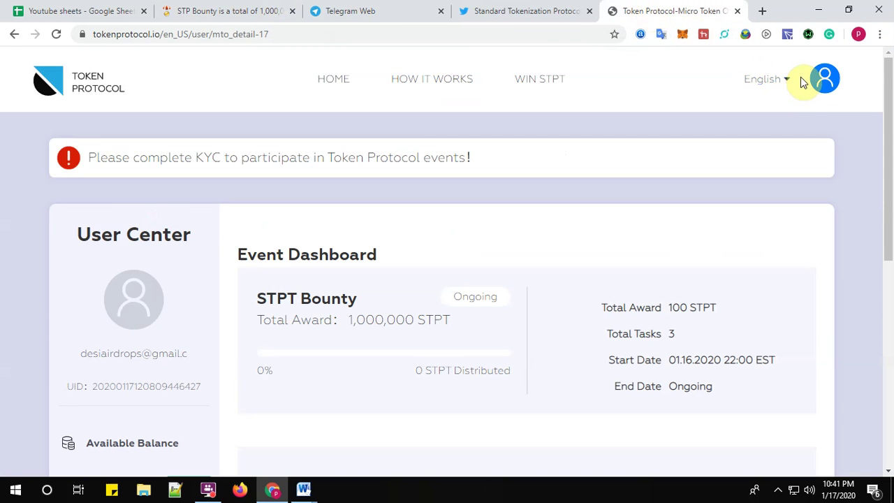
pyautogui.scroll(-2, 294, 397)
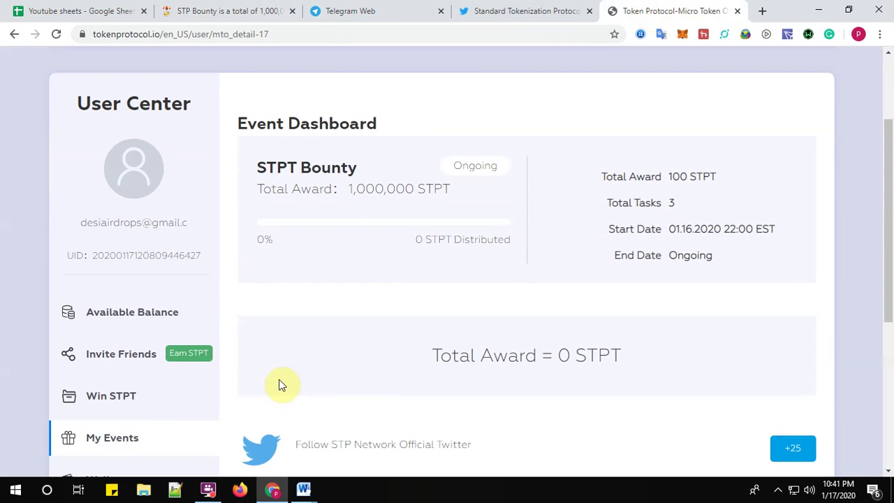
pyautogui.moveTo(206, 258); pyautogui.dragTo(96, 256)
pyautogui.hotkey('ctrl', 'c')
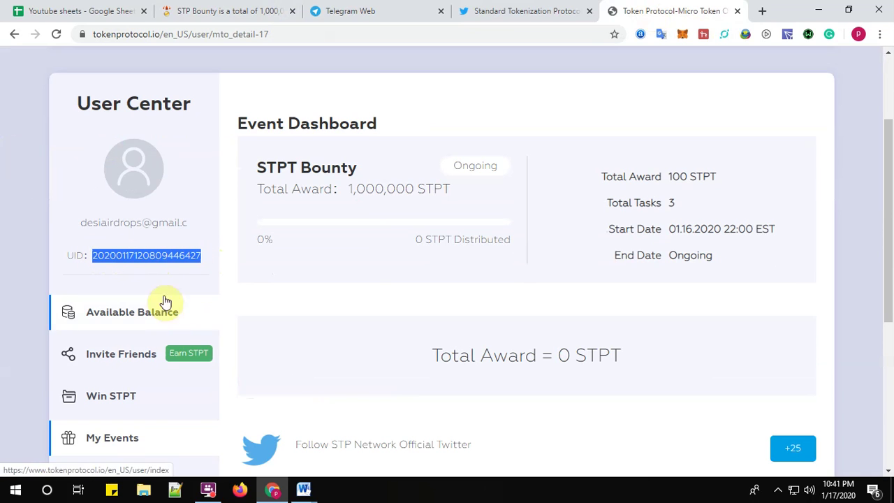
# Step: Paste the Token Protocol UID into the STP Network BOT chat and send it
pyautogui.click(353, 11)
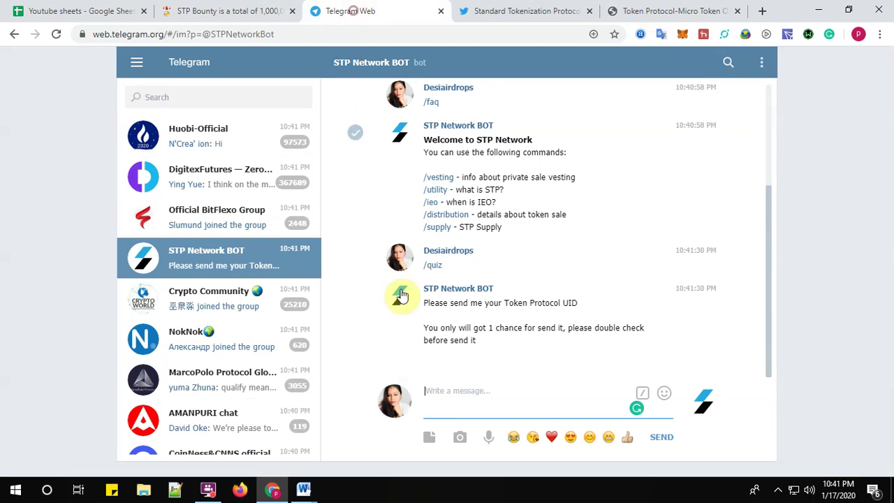
pyautogui.click(447, 406)
pyautogui.hotkey('ctrl', 'v')
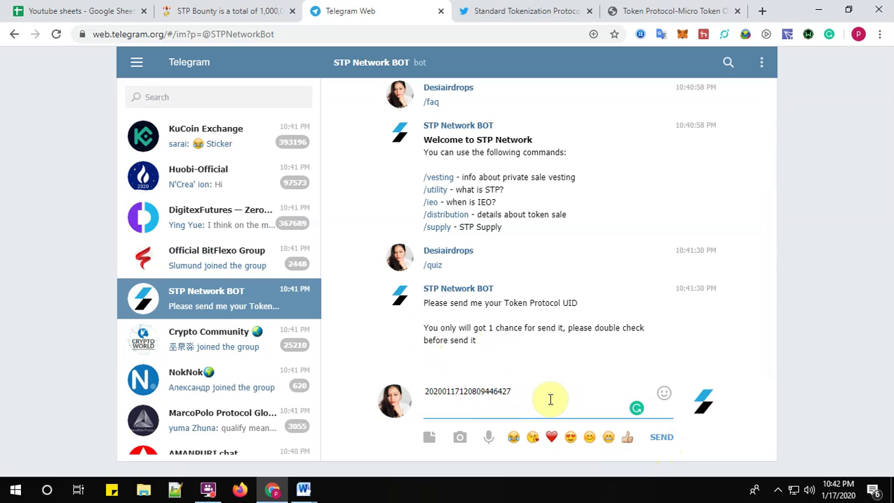
pyautogui.click(661, 439)
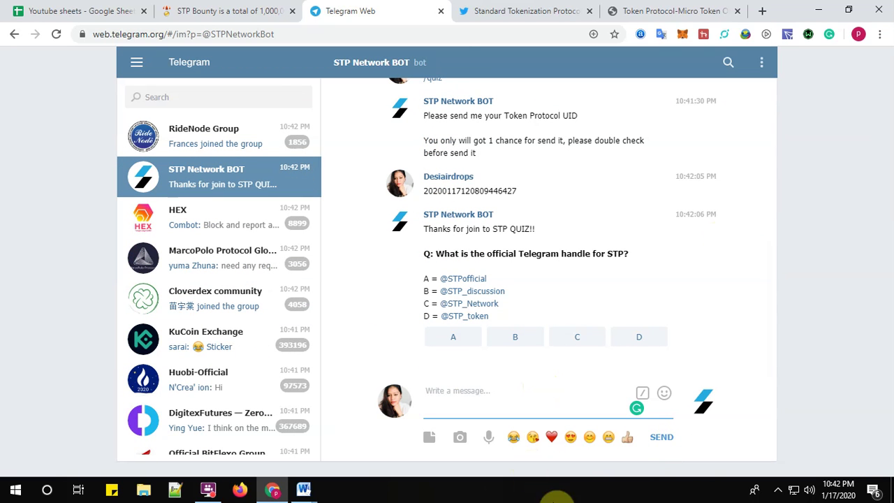
pyautogui.click(255, 13)
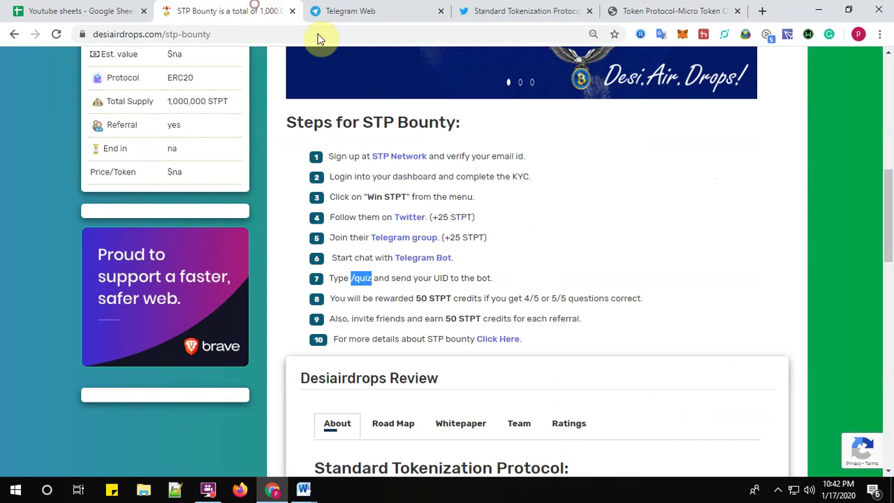
pyautogui.click(653, 220)
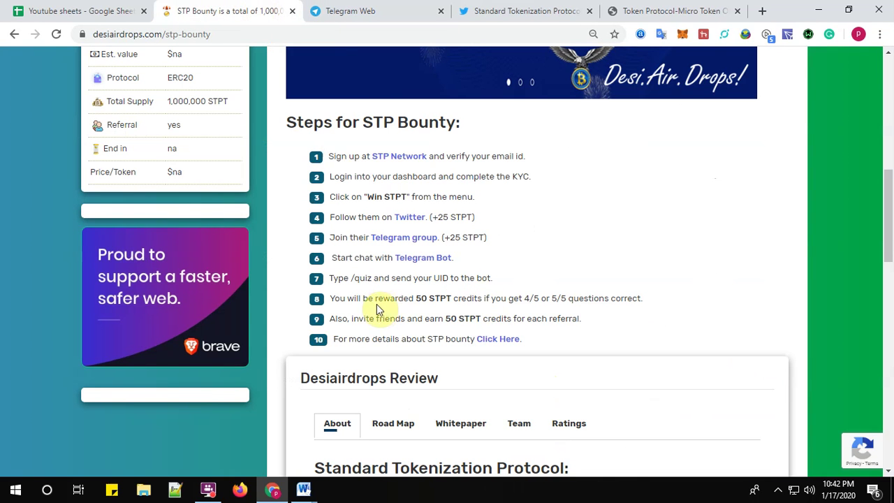
pyautogui.click(352, 10)
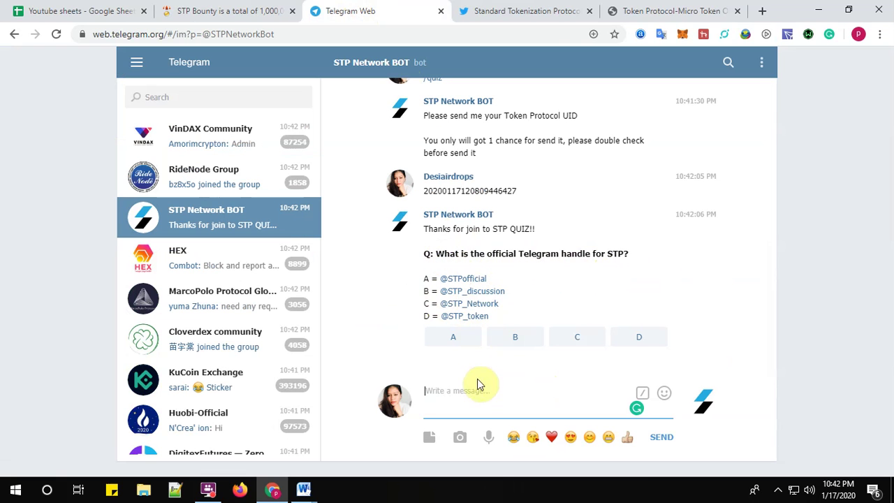
pyautogui.click(223, 8)
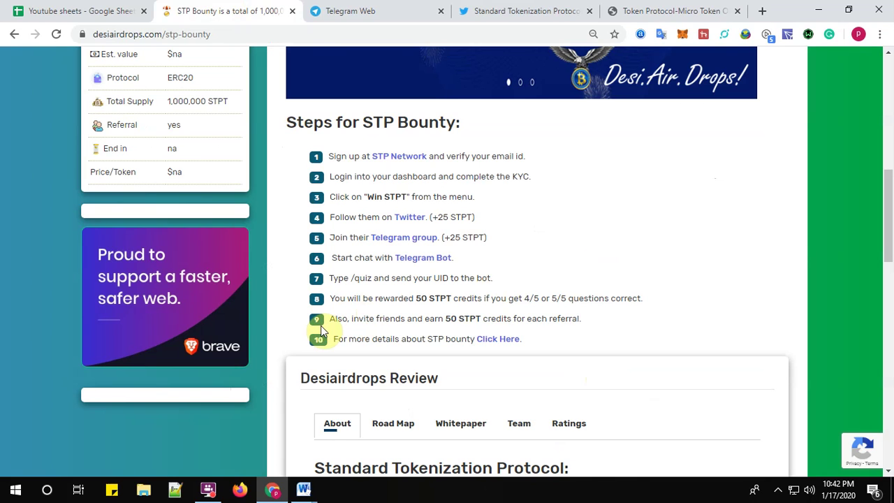
# Step: Read through the Medium article's STPT credit instructions, then go back to the STP Bounty tab
pyautogui.scroll(-1, 538, 332)
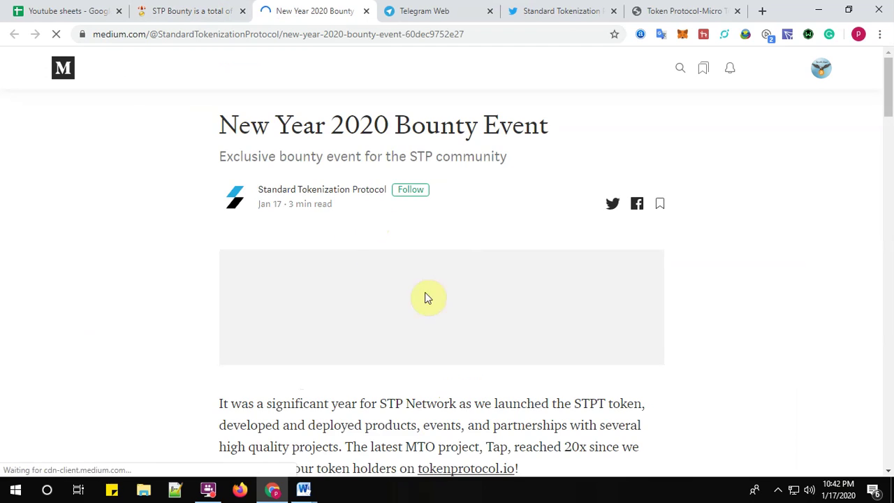
pyautogui.scroll(-7, 452, 292)
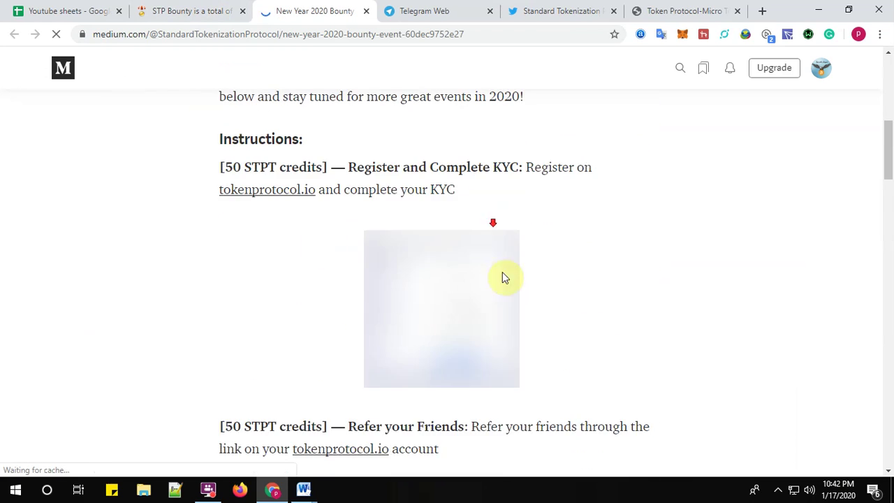
pyautogui.scroll(-4, 500, 275)
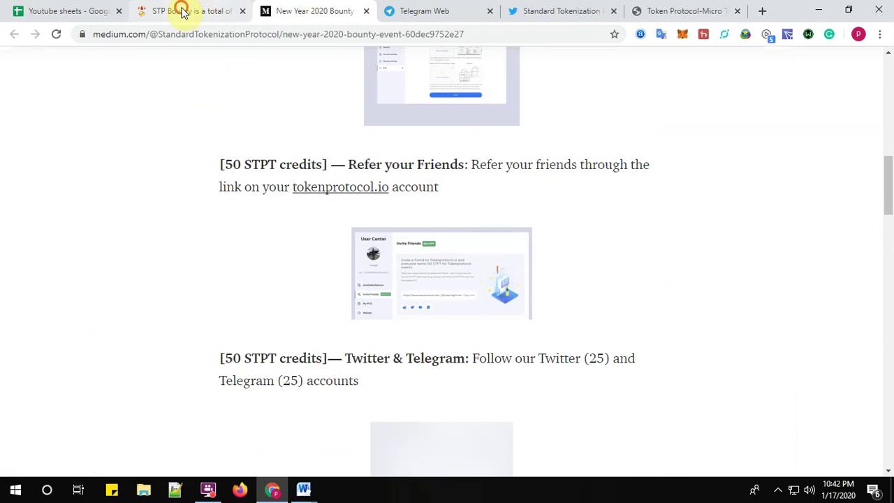
pyautogui.click(180, 12)
# Step: Highlight the 50 STPT quiz reward in step 8 of the bounty page
pyautogui.scroll(1, 531, 262)
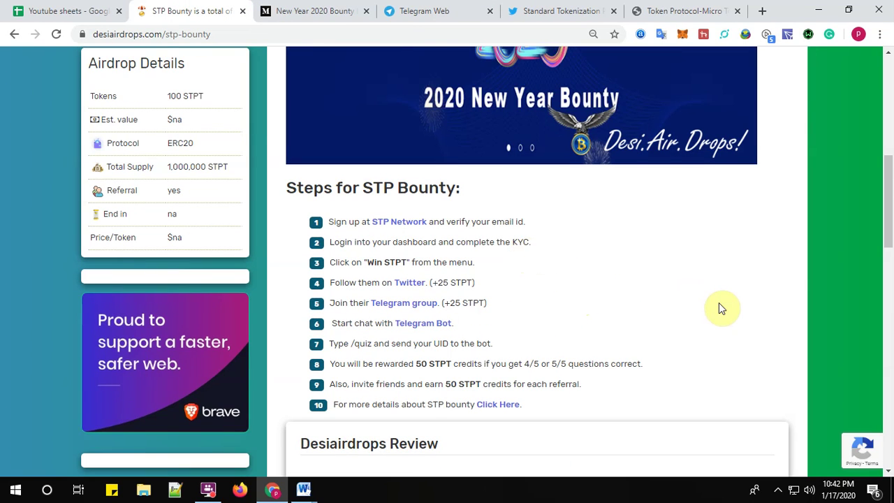
pyautogui.scroll(-1, 720, 306)
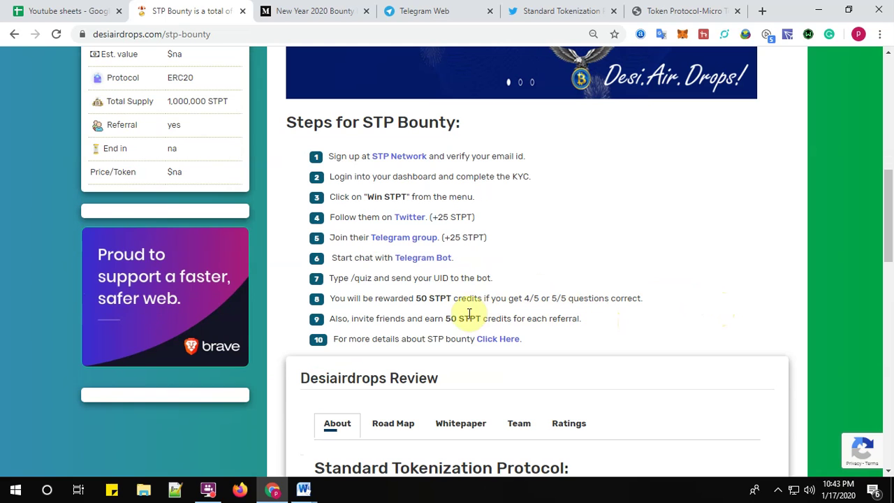
pyautogui.moveTo(454, 299); pyautogui.dragTo(417, 298)
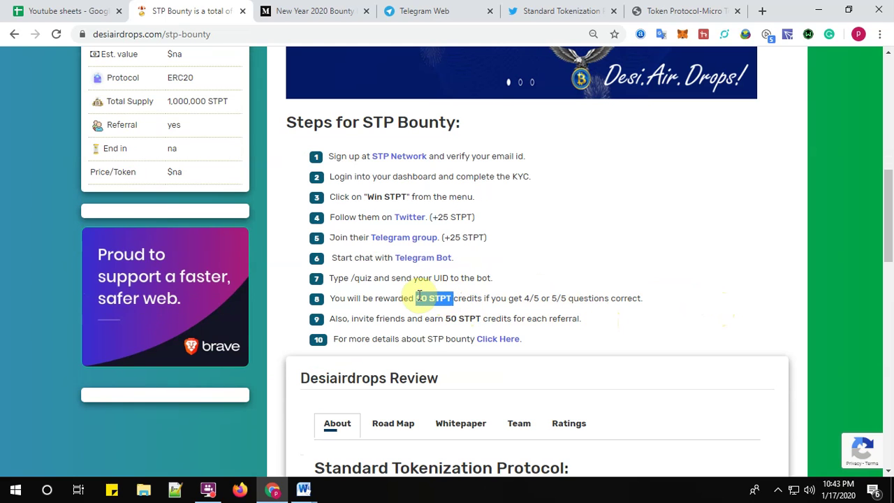
# Step: Scroll past the Desiairdrops Review box to the Sharing is Caring buttons
pyautogui.scroll(-2, 614, 317)
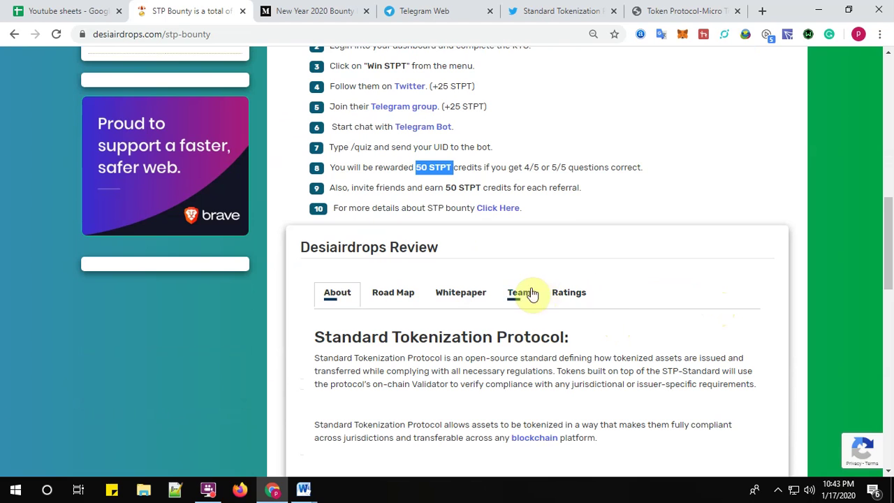
pyautogui.scroll(-4, 482, 259)
pyautogui.scroll(2, 488, 255)
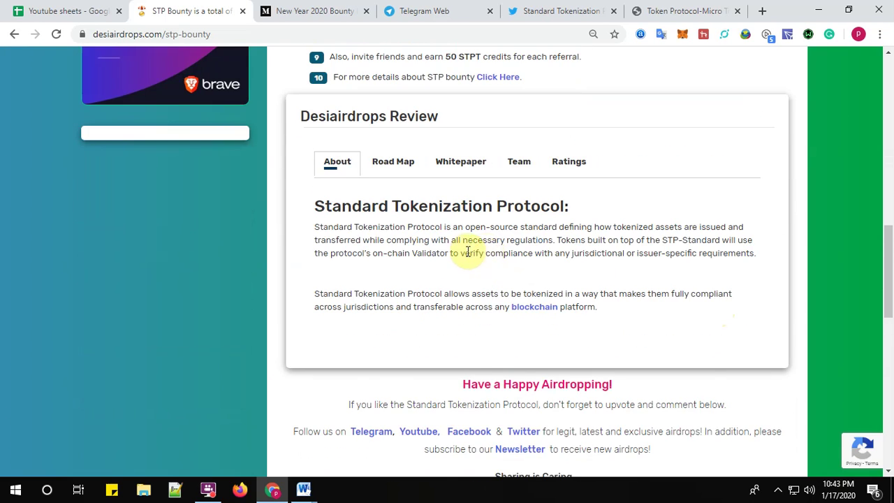
pyautogui.scroll(-2, 470, 253)
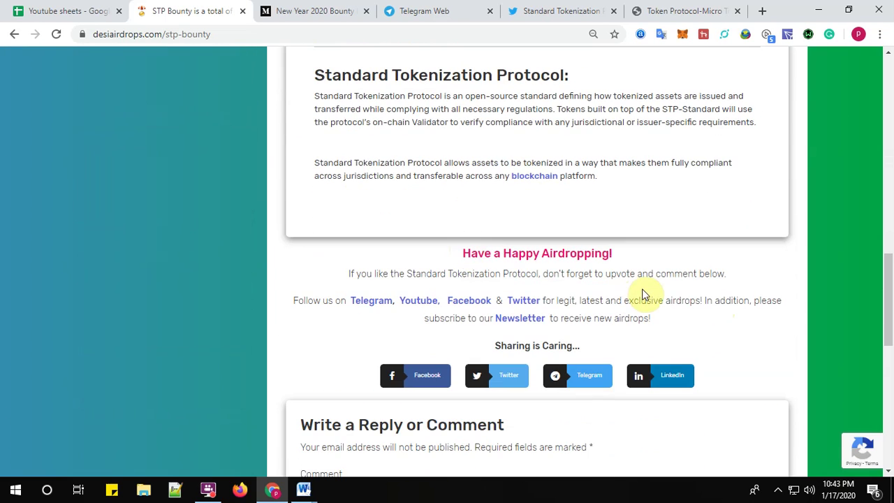